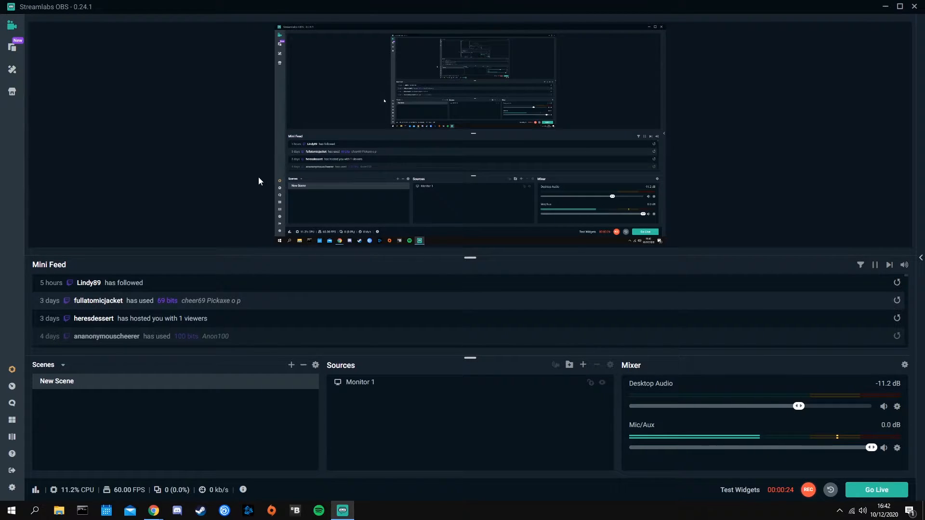
# Turn on Performance Mode for the preview, then disable it, and repeat the toggle once more
pyautogui.rightClick(197, 155)
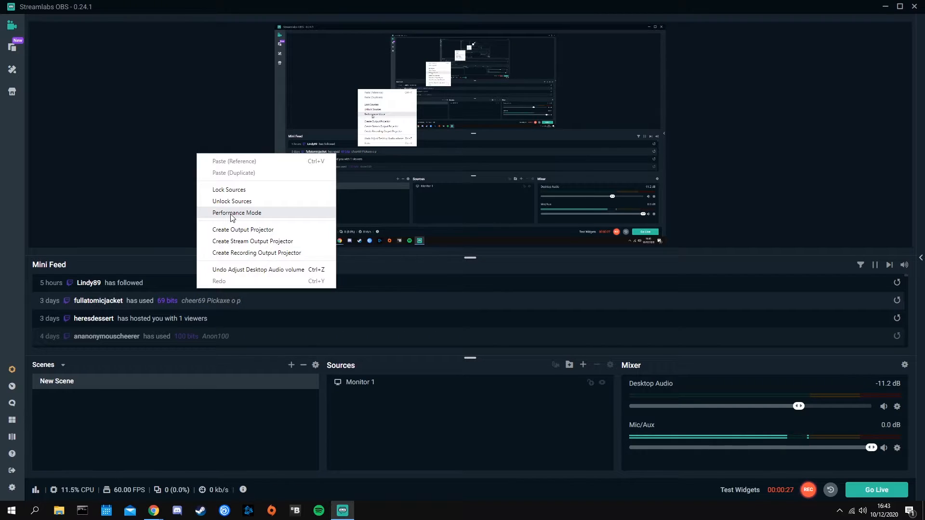
pyautogui.click(231, 213)
pyautogui.click(448, 146)
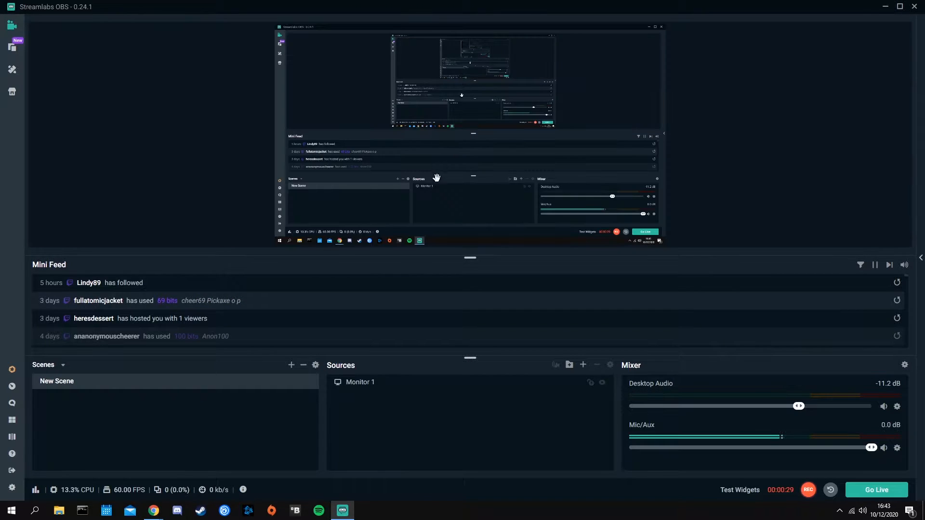
pyautogui.rightClick(187, 170)
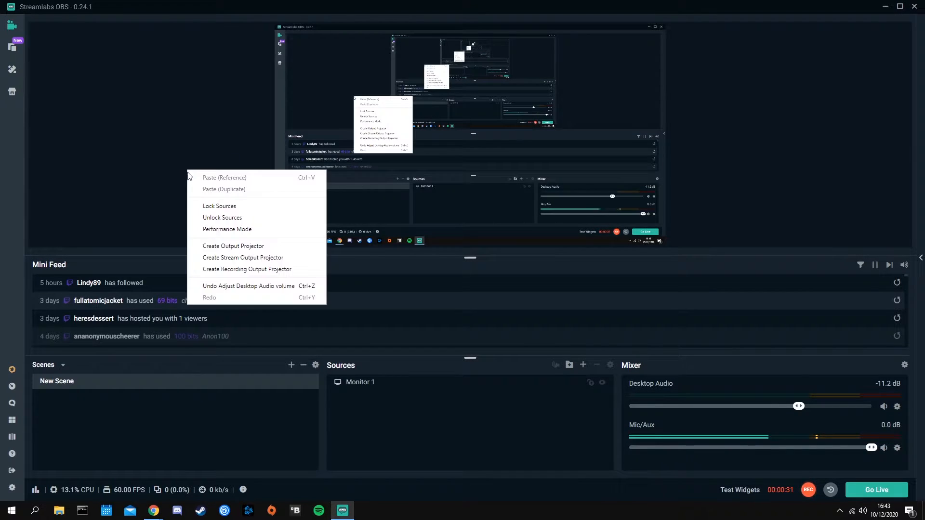
pyautogui.click(202, 229)
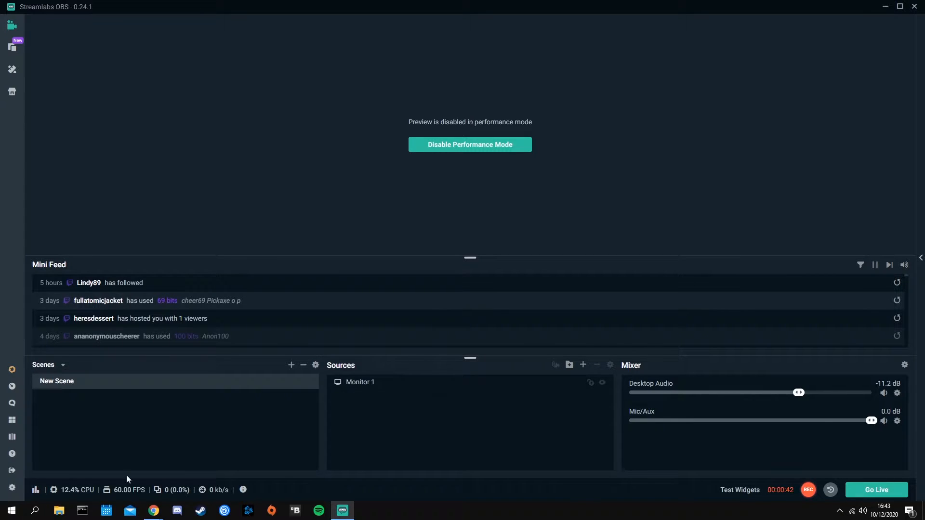
pyautogui.click(453, 145)
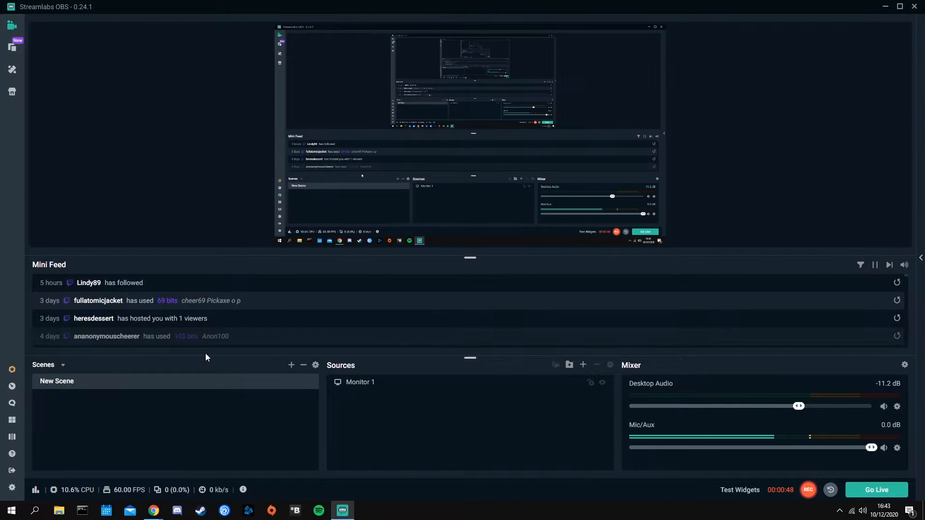
# Open the settings and review the General options and the Stream destinations
pyautogui.click(12, 487)
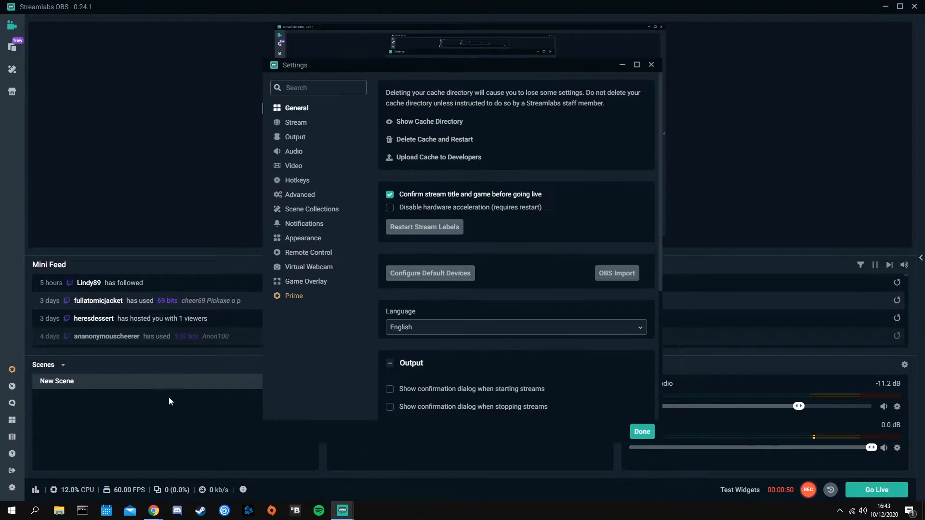
pyautogui.scroll(-1, 526, 289)
pyautogui.scroll(1, 525, 290)
pyautogui.click(300, 123)
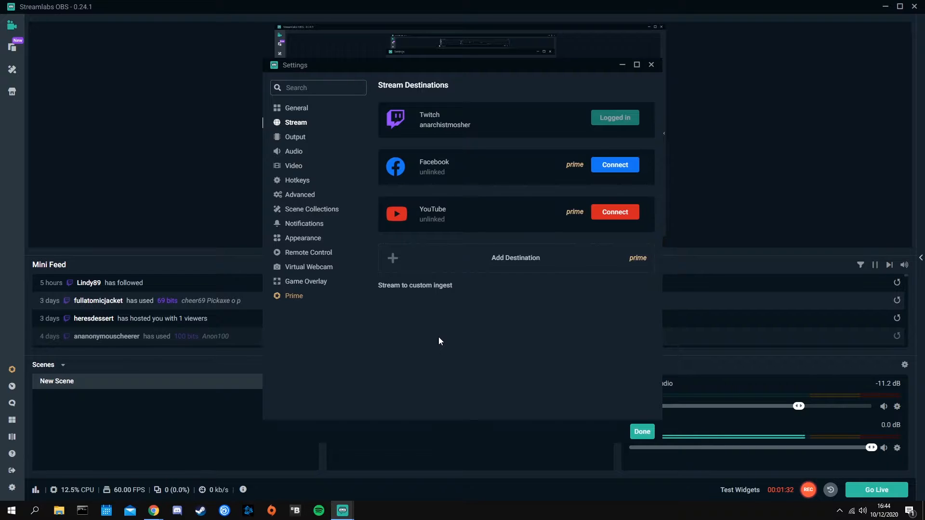
# Review the streaming encoder settings under Output and the resolution and FPS settings under Video
pyautogui.click(290, 140)
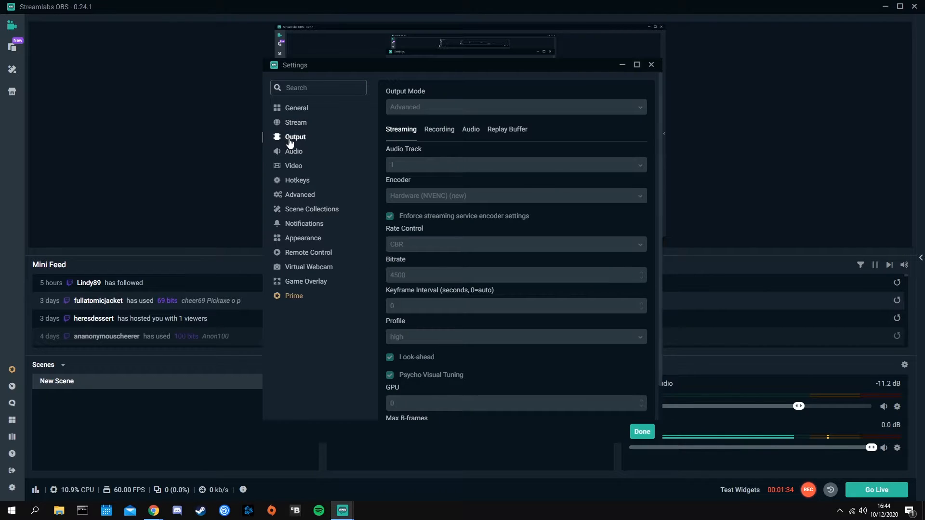
pyautogui.scroll(-2, 492, 200)
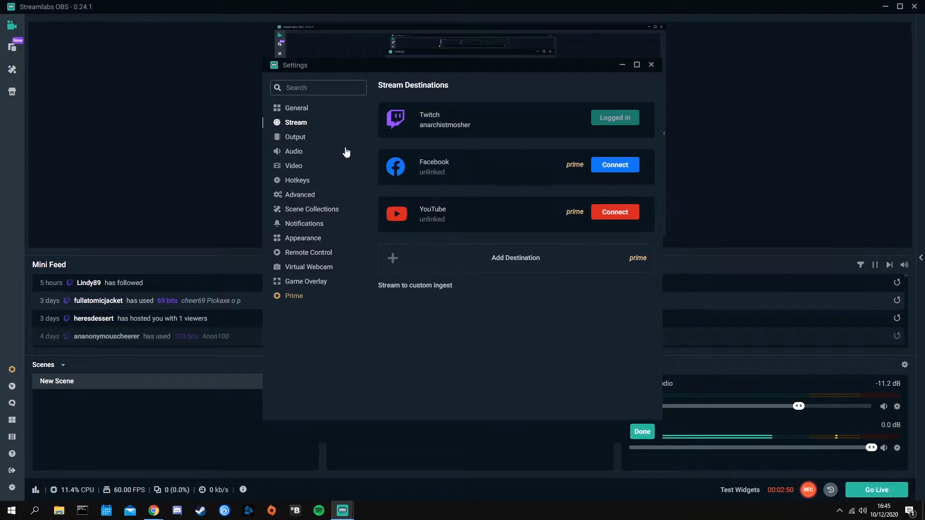
pyautogui.click(296, 139)
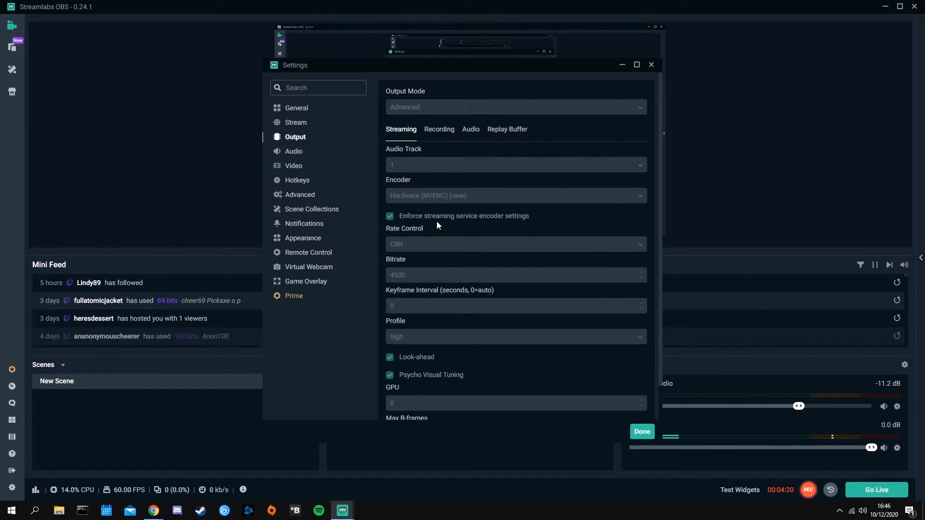
pyautogui.scroll(-1, 458, 254)
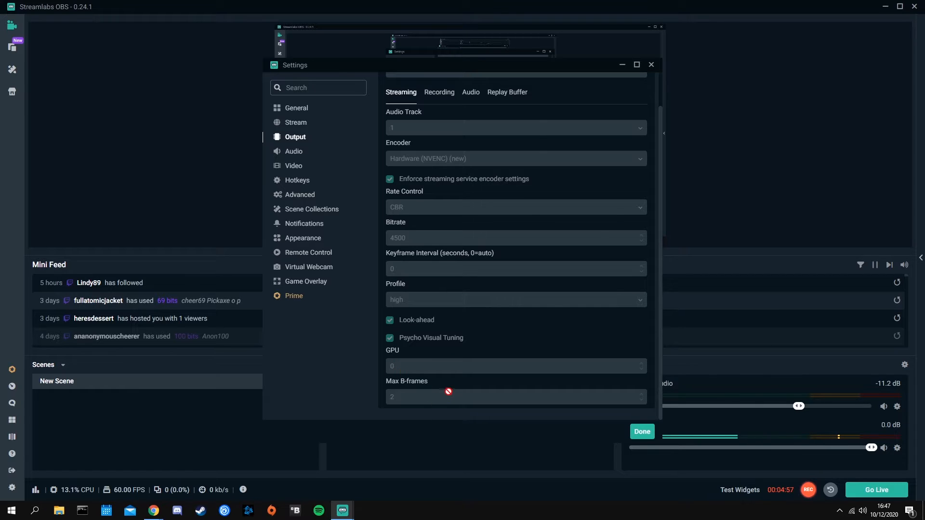
pyautogui.scroll(1, 447, 287)
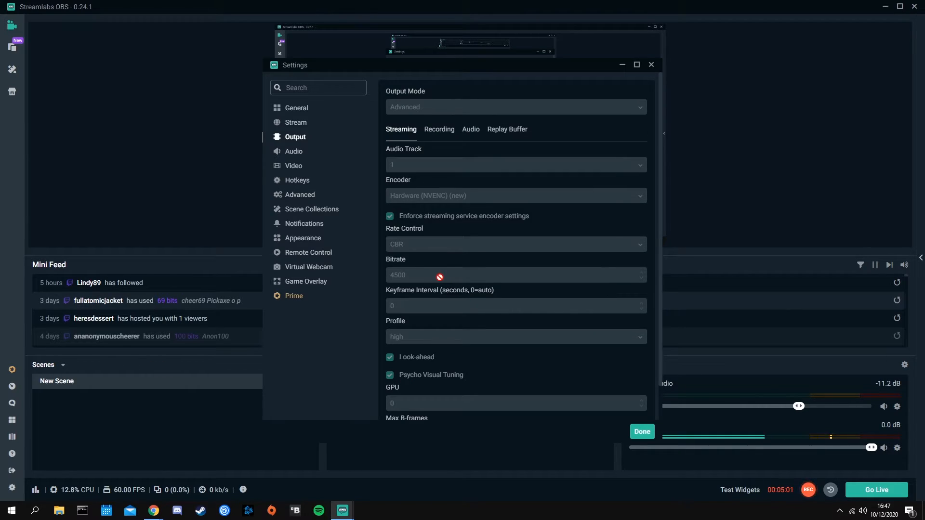
pyautogui.click(292, 167)
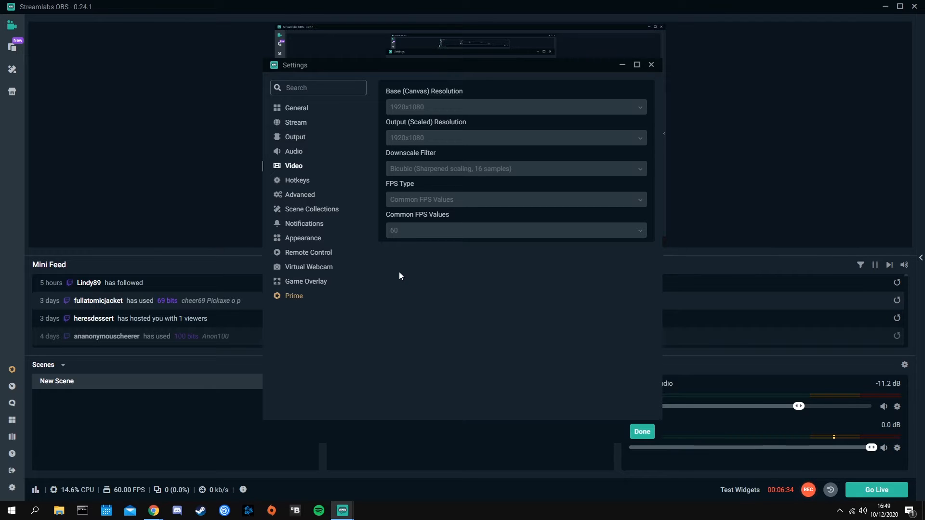
# Examine the Advanced video settings, including the available Color Format and YUV Color Range options
pyautogui.click(295, 195)
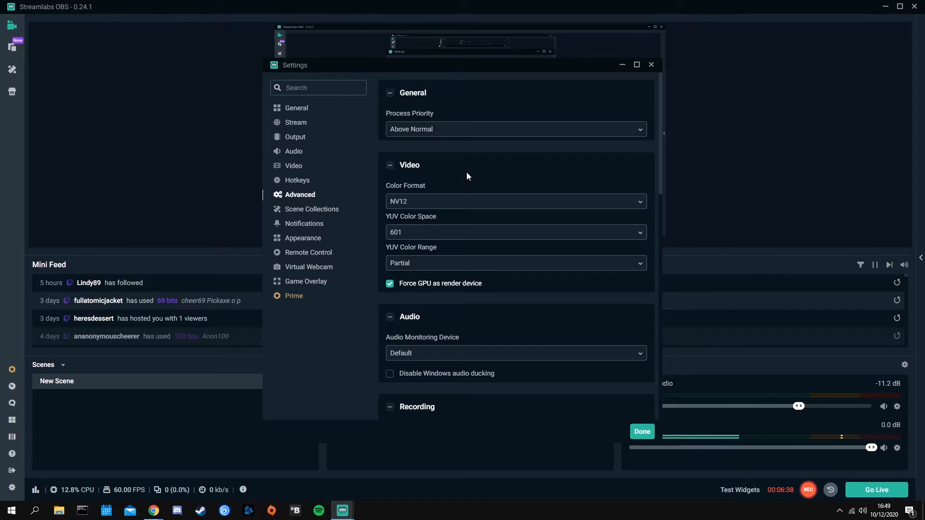
pyautogui.scroll(-1, 466, 176)
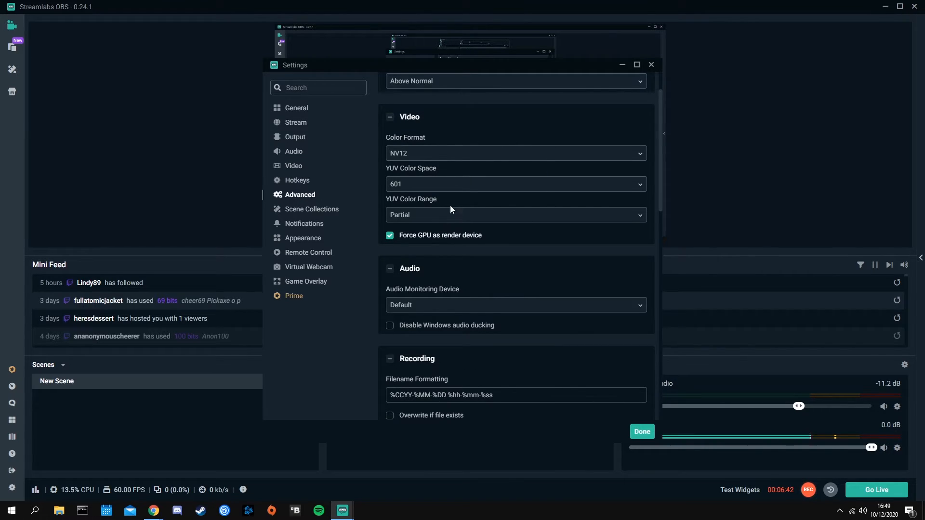
pyautogui.click(509, 157)
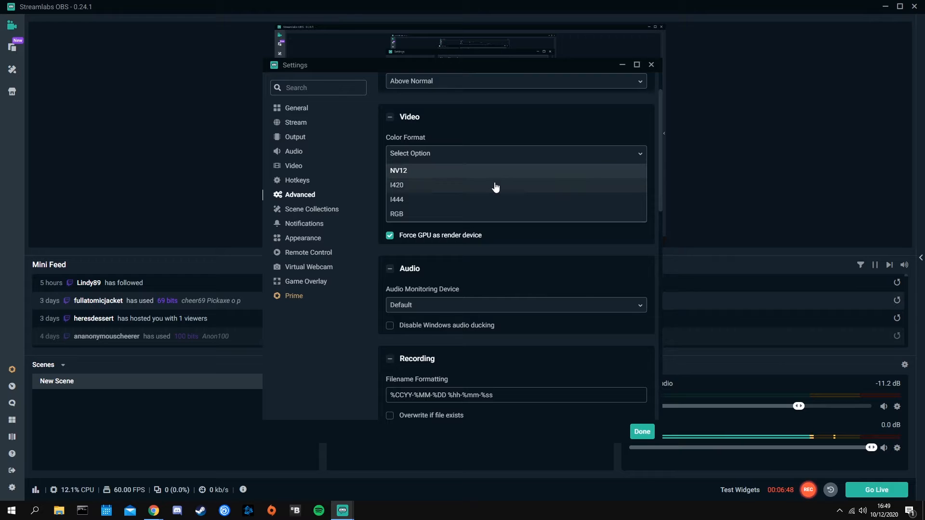
pyautogui.click(496, 170)
pyautogui.click(479, 184)
pyautogui.click(475, 198)
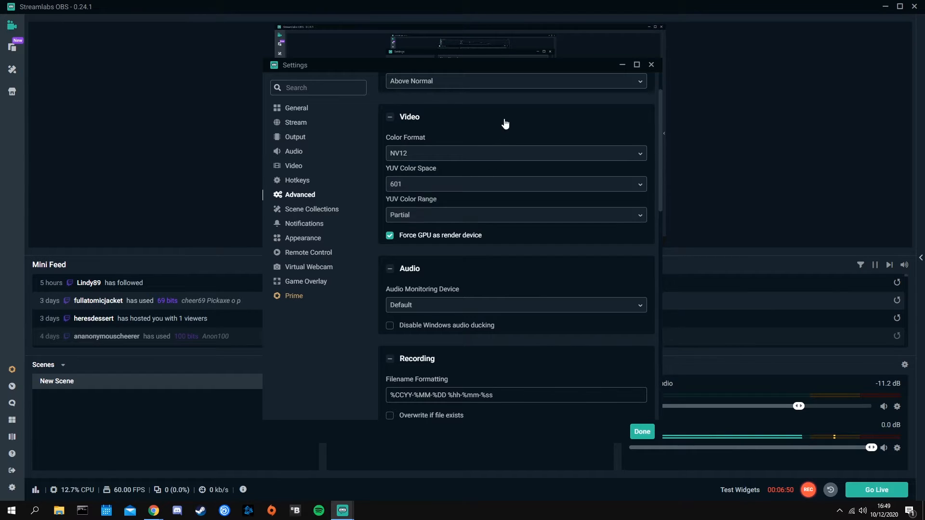
pyautogui.click(505, 124)
pyautogui.click(392, 117)
pyautogui.click(497, 219)
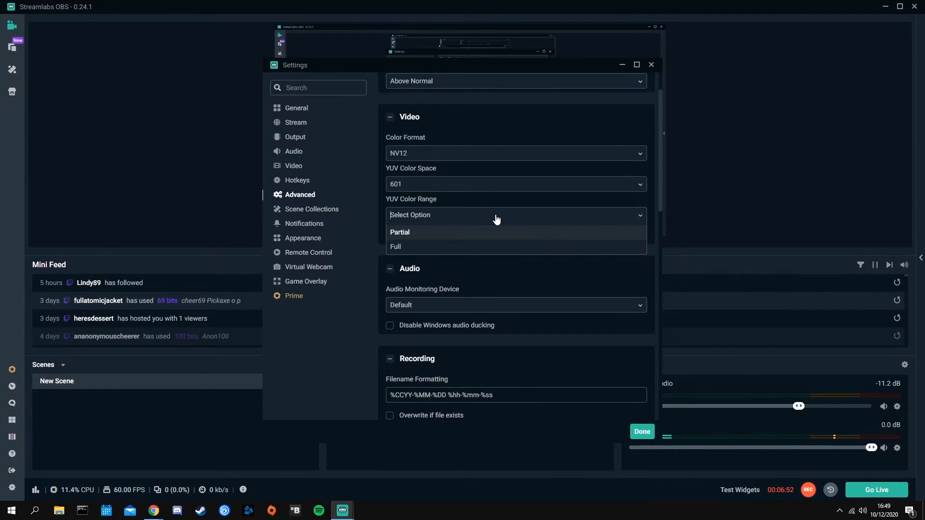
pyautogui.click(405, 118)
pyautogui.click(404, 119)
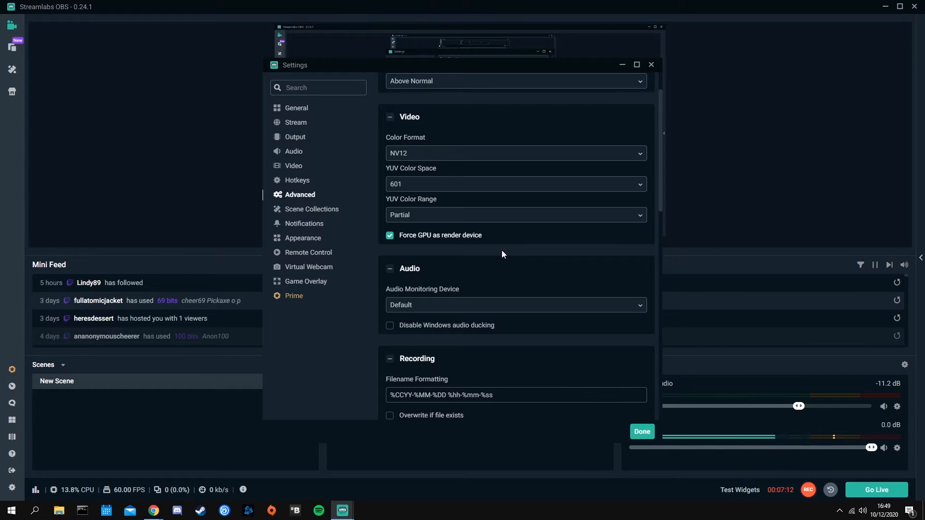
# Review the Advanced settings for stream delay, automatic reconnect, network, sources and media file caching
pyautogui.scroll(-2, 502, 251)
pyautogui.scroll(-6, 502, 262)
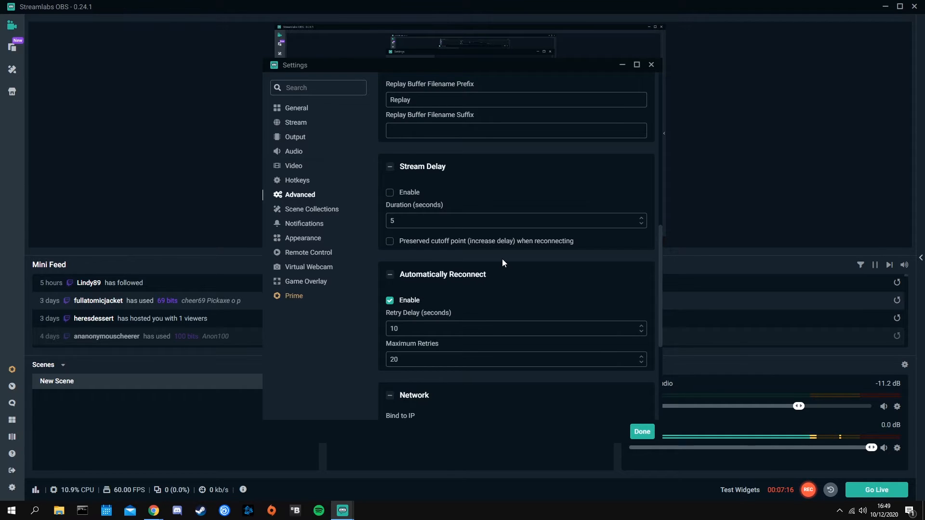
pyautogui.scroll(-1, 502, 259)
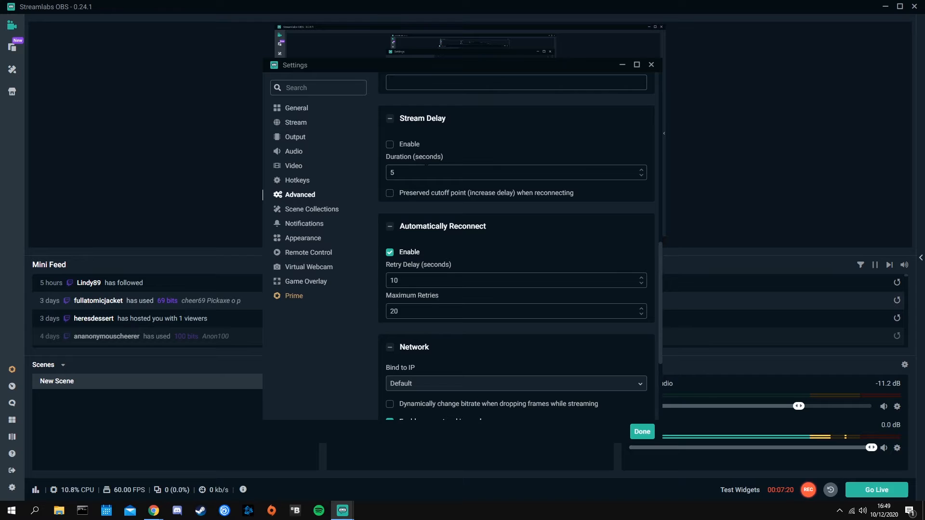
pyautogui.scroll(-1, 500, 210)
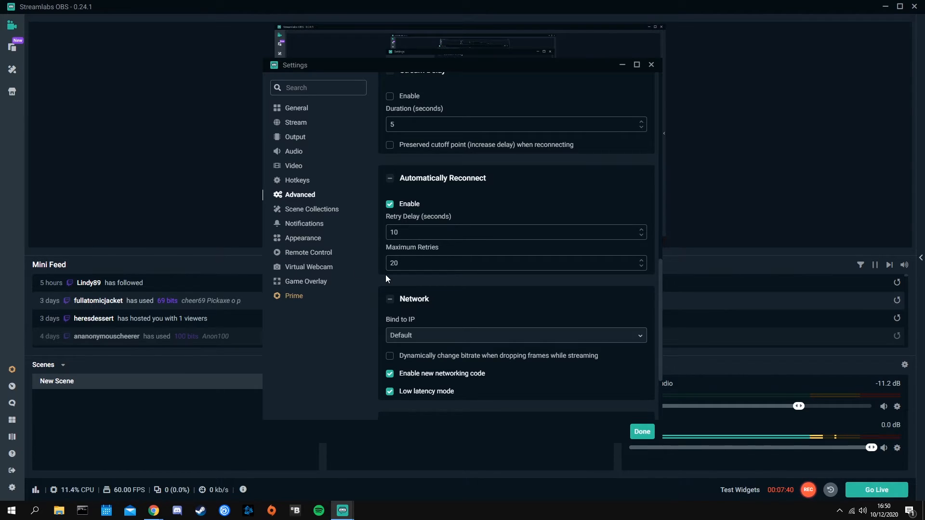
pyautogui.scroll(-3, 385, 276)
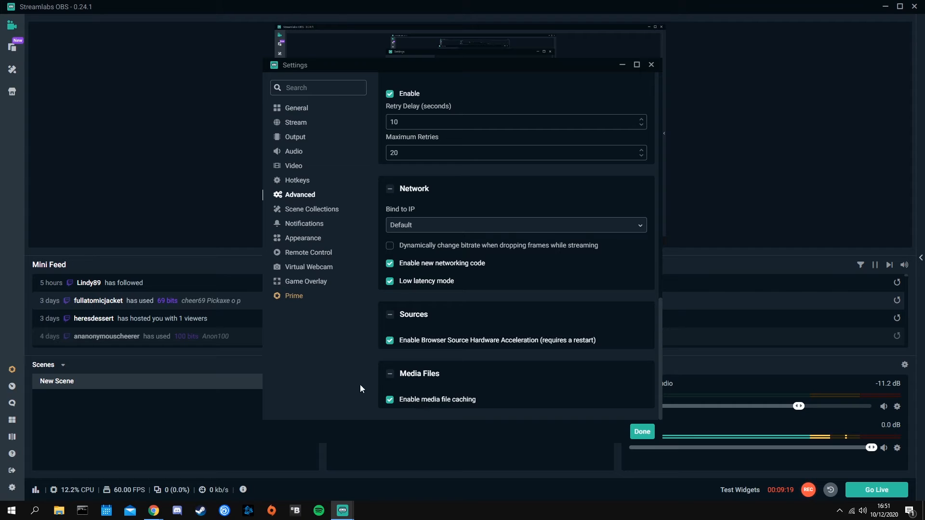
pyautogui.scroll(15, 462, 394)
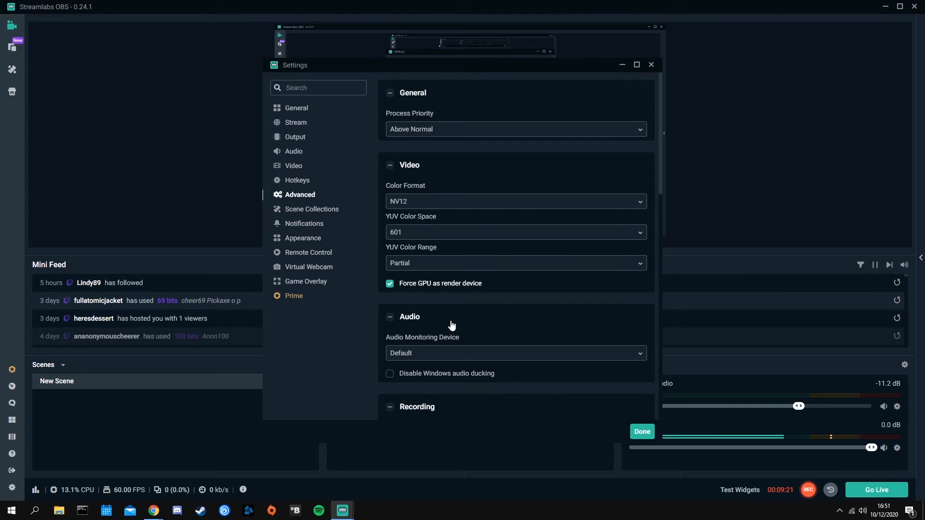
# Look at the Scene Collections and Remote Control settings, and close the settings window
pyautogui.click(313, 210)
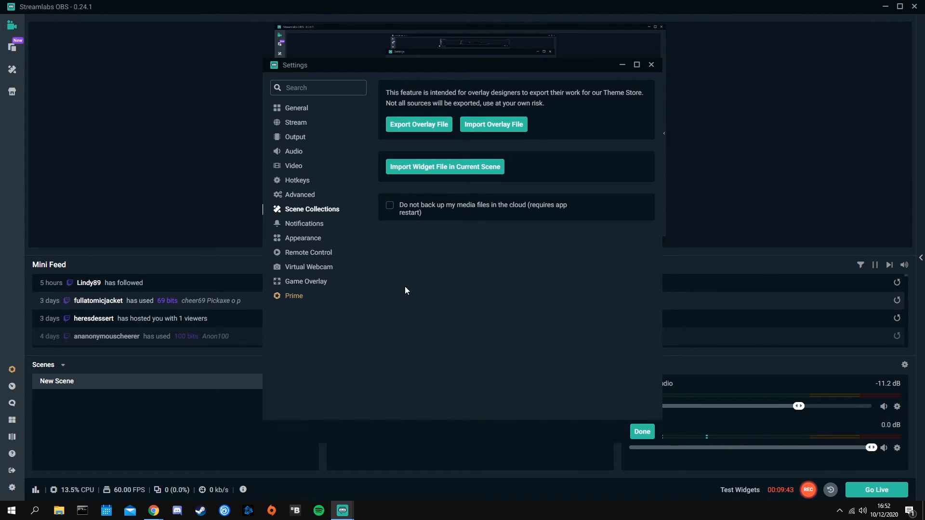
pyautogui.click(308, 252)
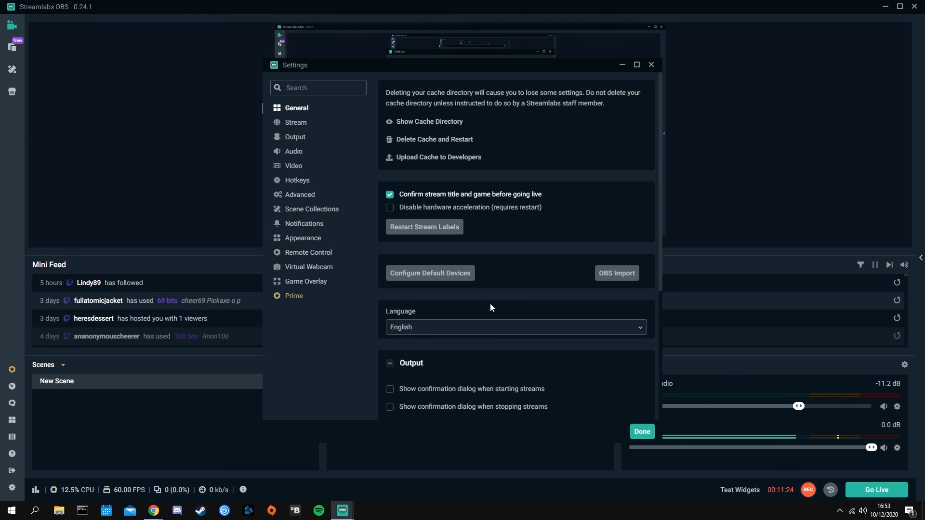
pyautogui.click(651, 64)
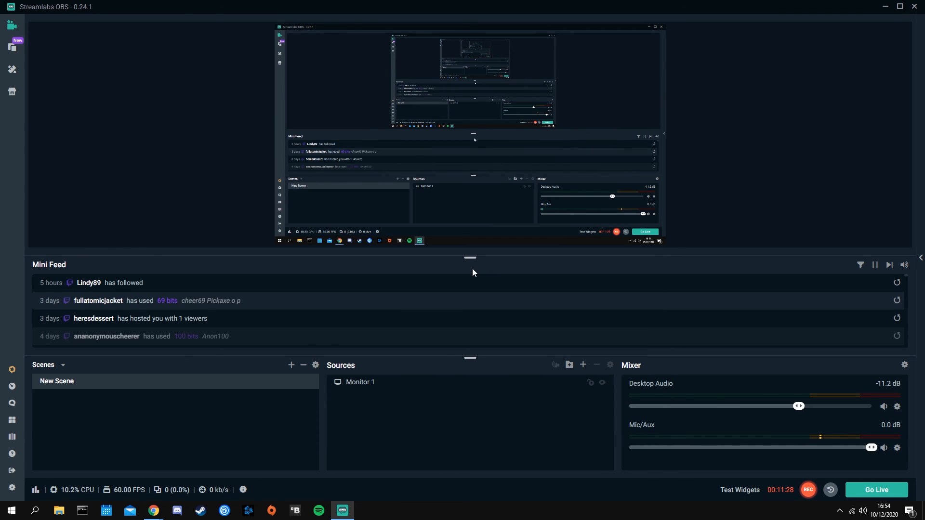